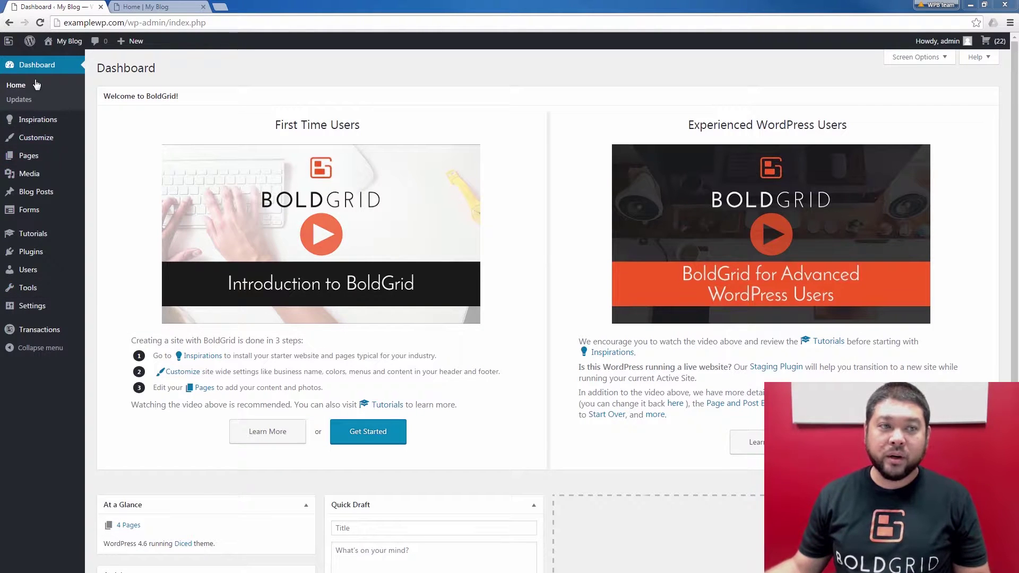
Step: From the Forms list, open Form 1 in the builder to see its five fields
{"action": "mouse_move", "coordinate": [48, 154]}
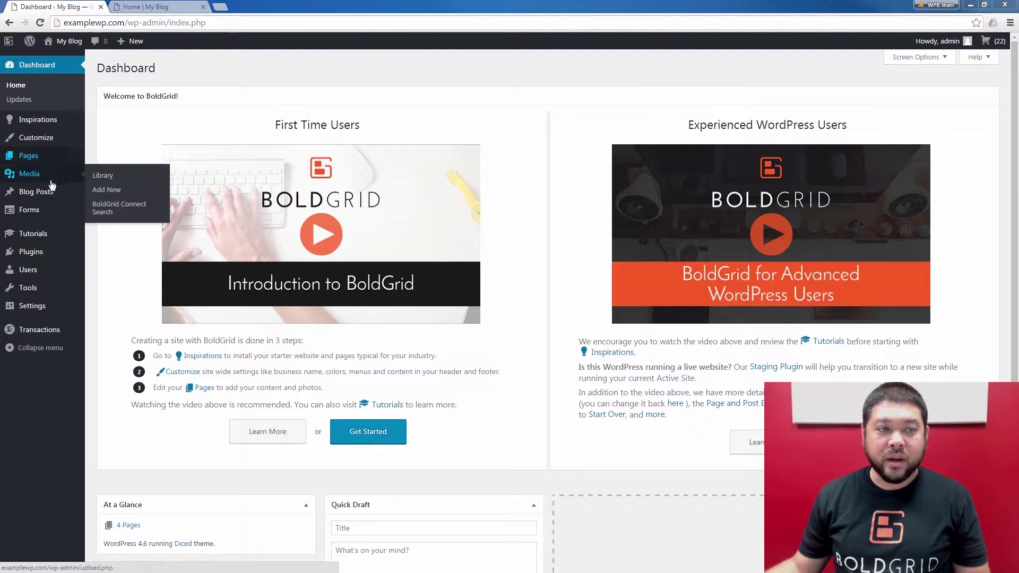
{"action": "mouse_move", "coordinate": [33, 213]}
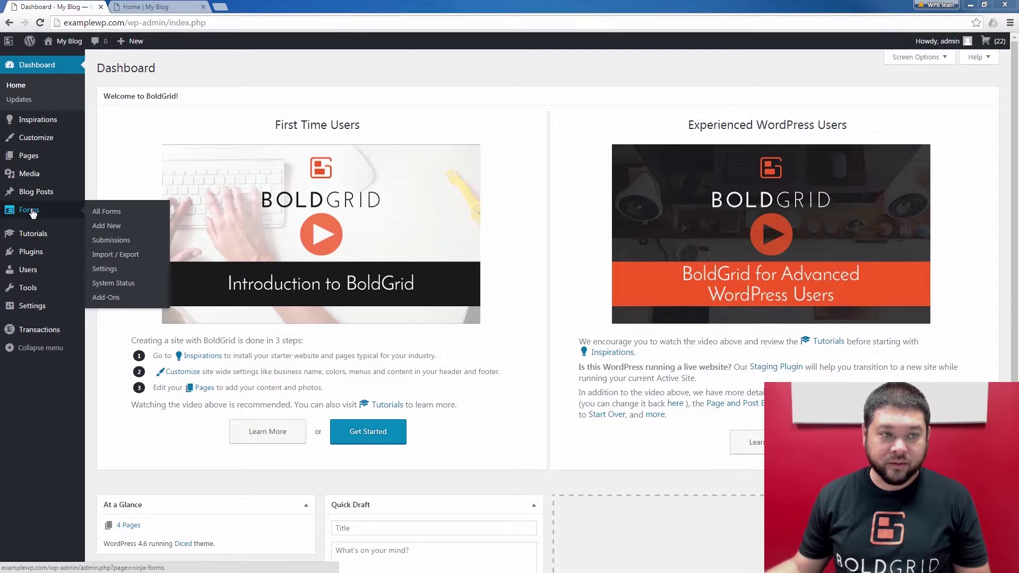
{"action": "left_click", "coordinate": [33, 212]}
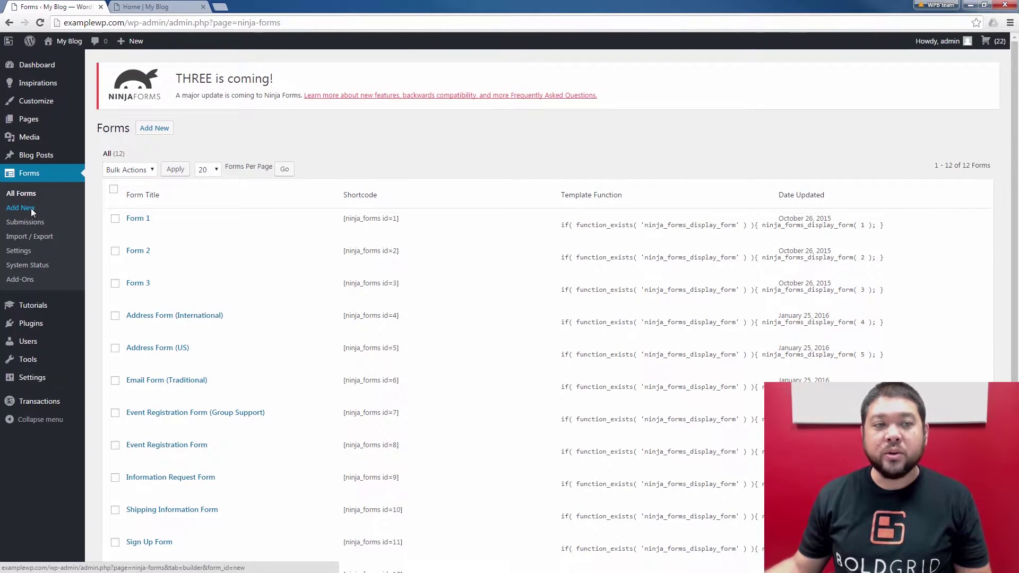
{"action": "mouse_move", "coordinate": [159, 220]}
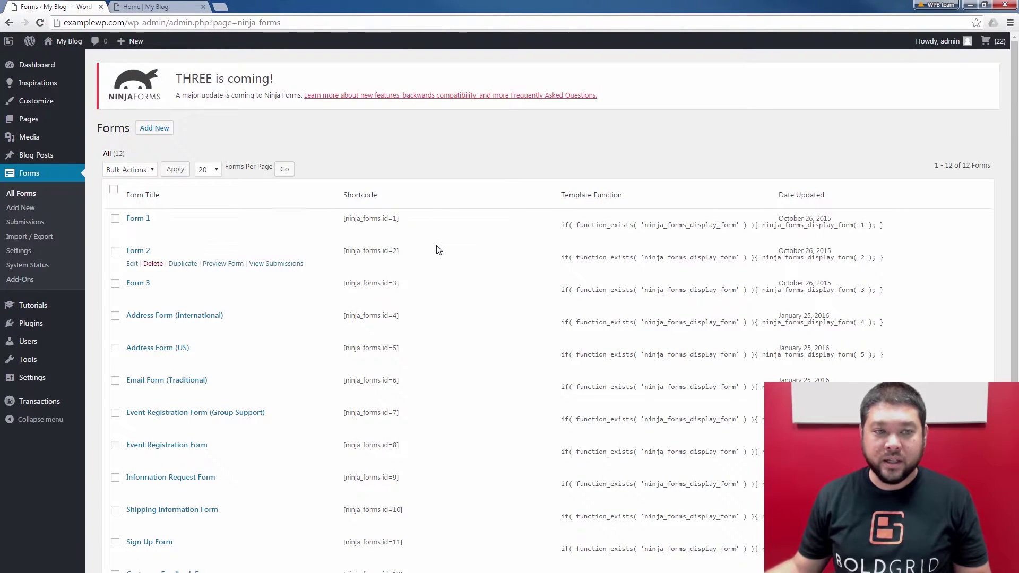
{"action": "mouse_move", "coordinate": [272, 234]}
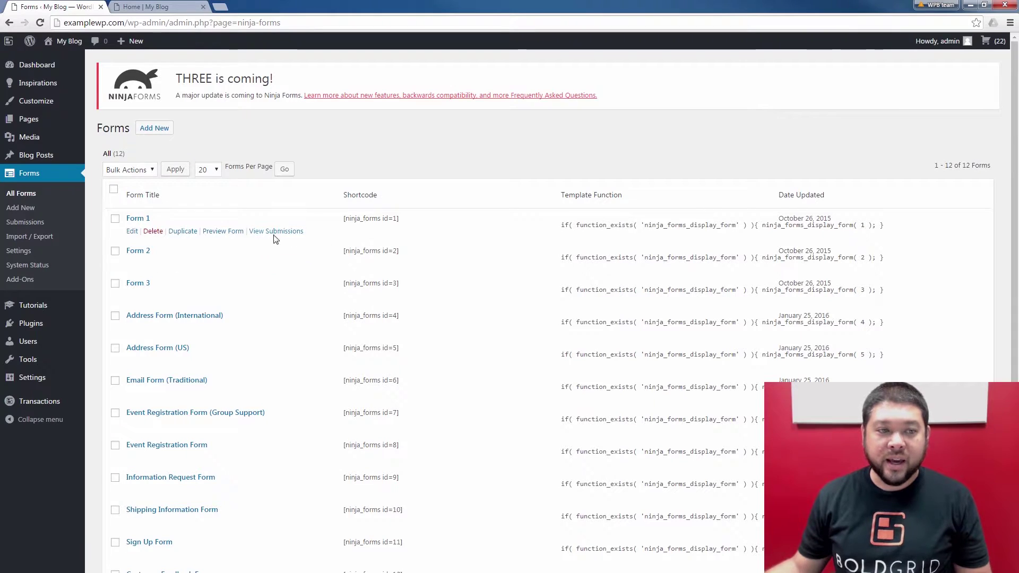
{"action": "left_click", "coordinate": [131, 231]}
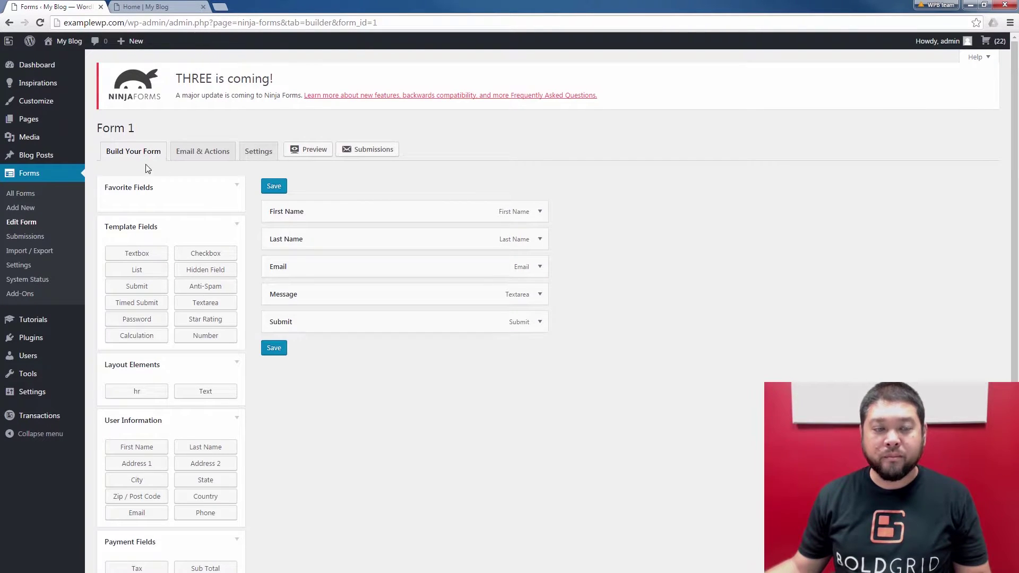
Step: On Form 1's Email & Actions tab, start a new action
{"action": "left_click", "coordinate": [200, 156]}
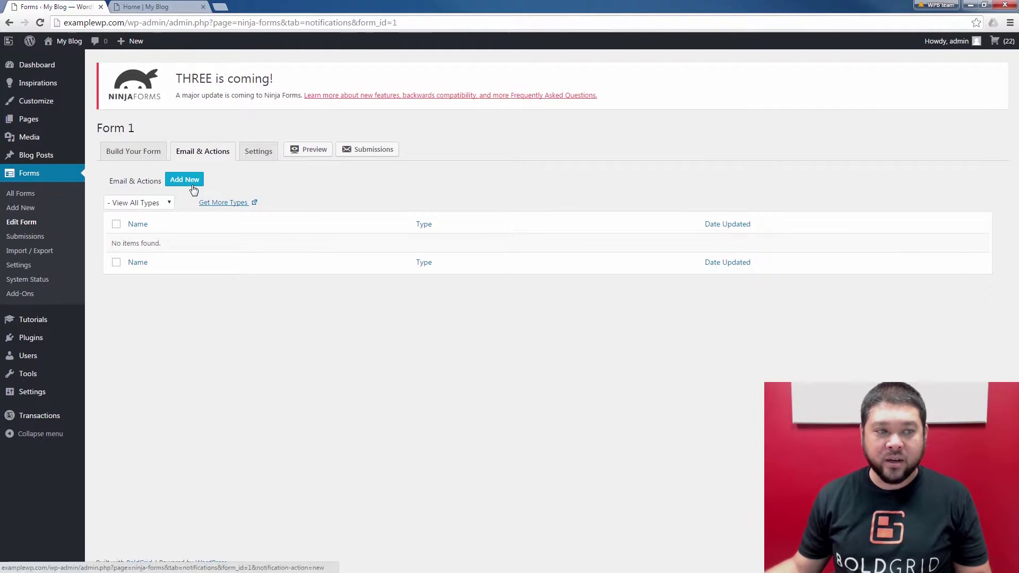
{"action": "left_click", "coordinate": [190, 186]}
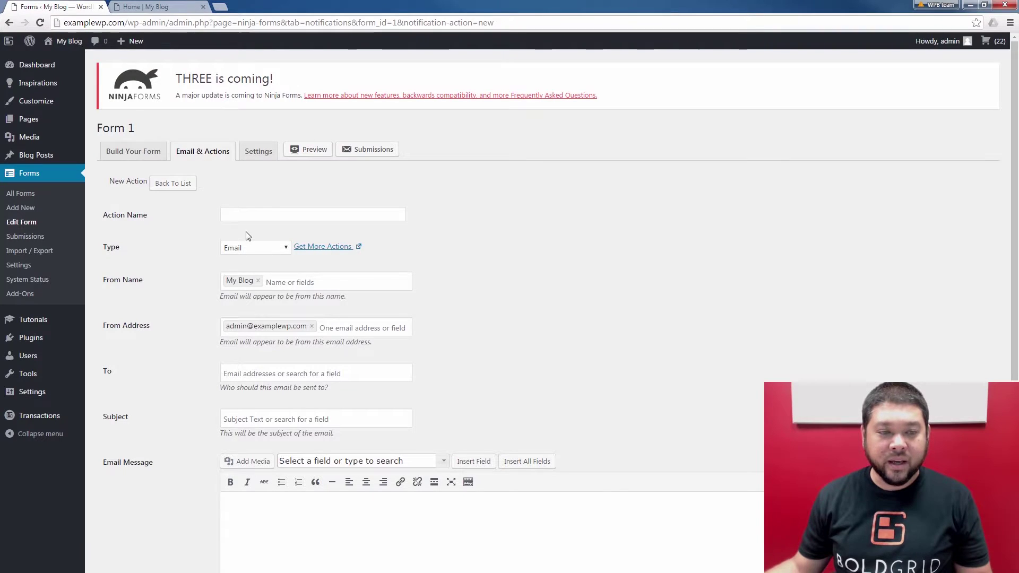
Step: Name the action 'Email notification', sender My Custom Website, recipient the form's Email field
{"action": "left_click", "coordinate": [255, 212]}
{"action": "type", "text": "Email notification"}
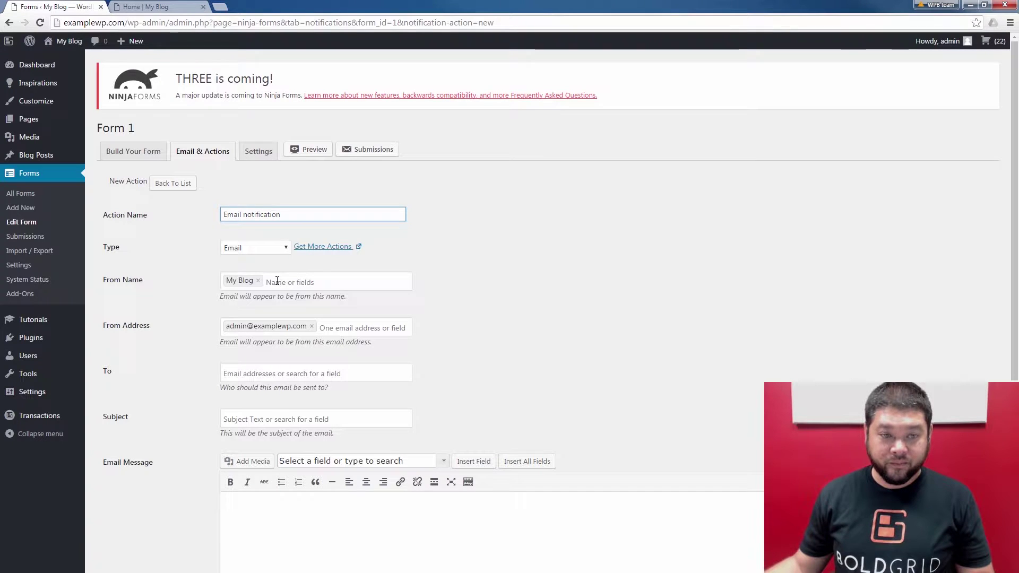
{"action": "left_click", "coordinate": [277, 280]}
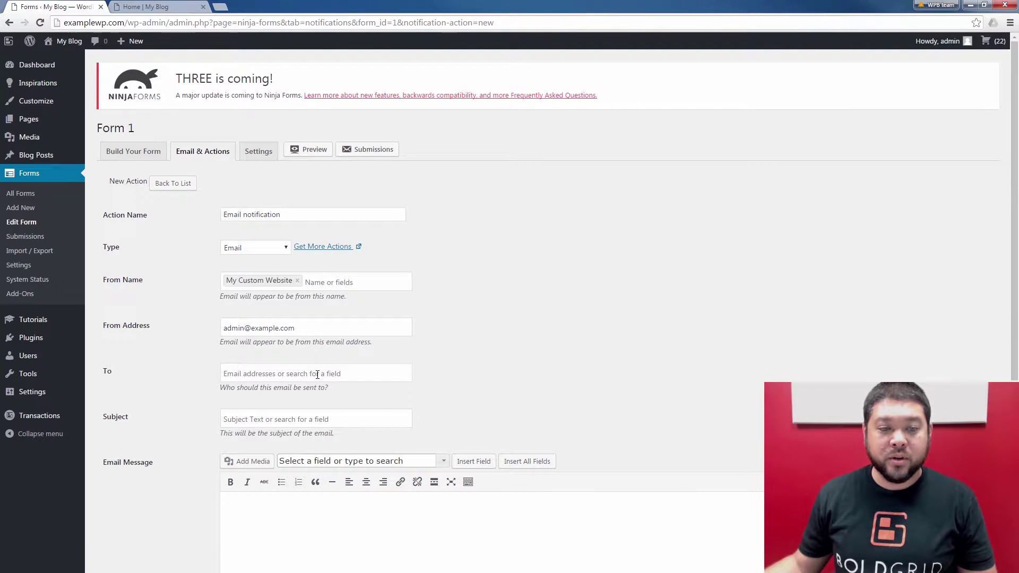
{"action": "left_click", "coordinate": [318, 374]}
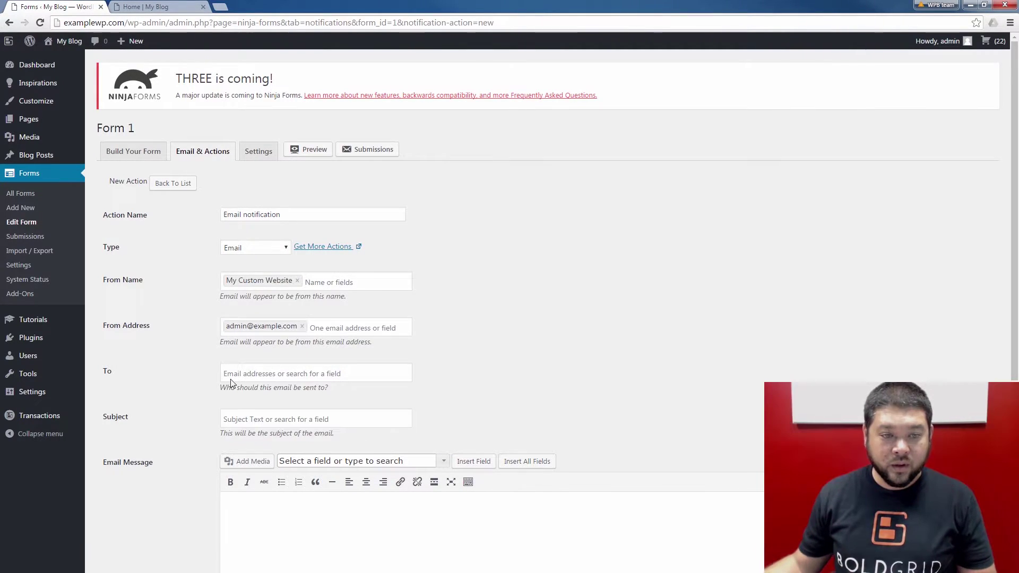
{"action": "left_click", "coordinate": [292, 374]}
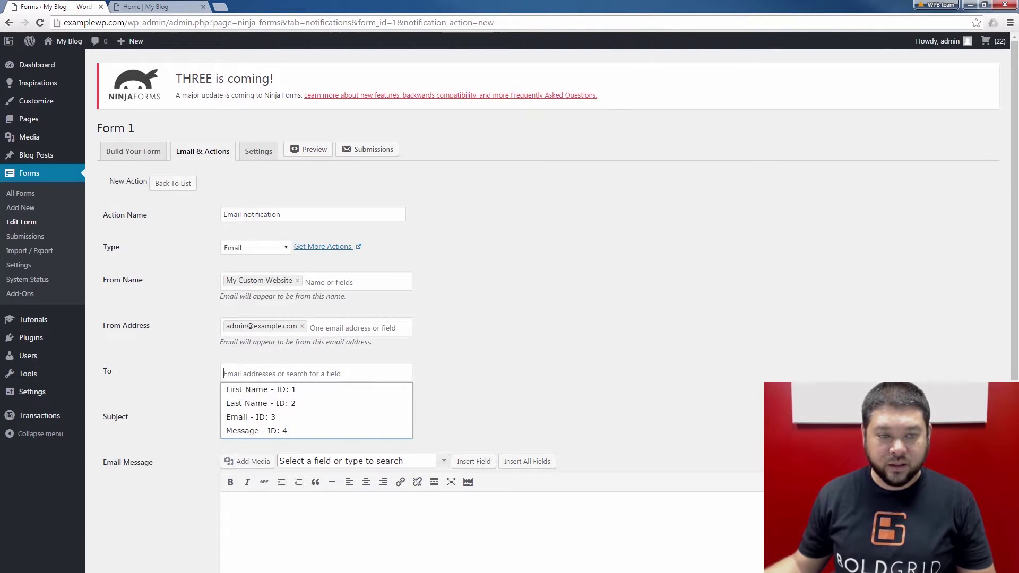
{"action": "left_click", "coordinate": [255, 417]}
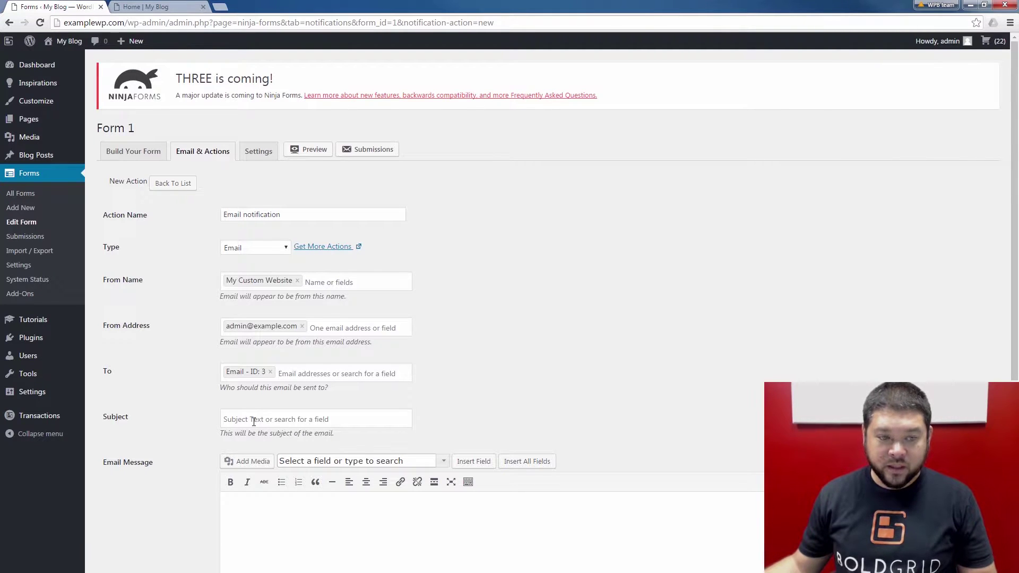
Step: Give the email subject 'Thank you for contacting us', paste in the custom message, and save
{"action": "left_click", "coordinate": [253, 419]}
{"action": "type", "text": "Thank you for contacting us"}
{"action": "scroll", "coordinate": [257, 420], "scroll_direction": "down", "scroll_amount": 3}
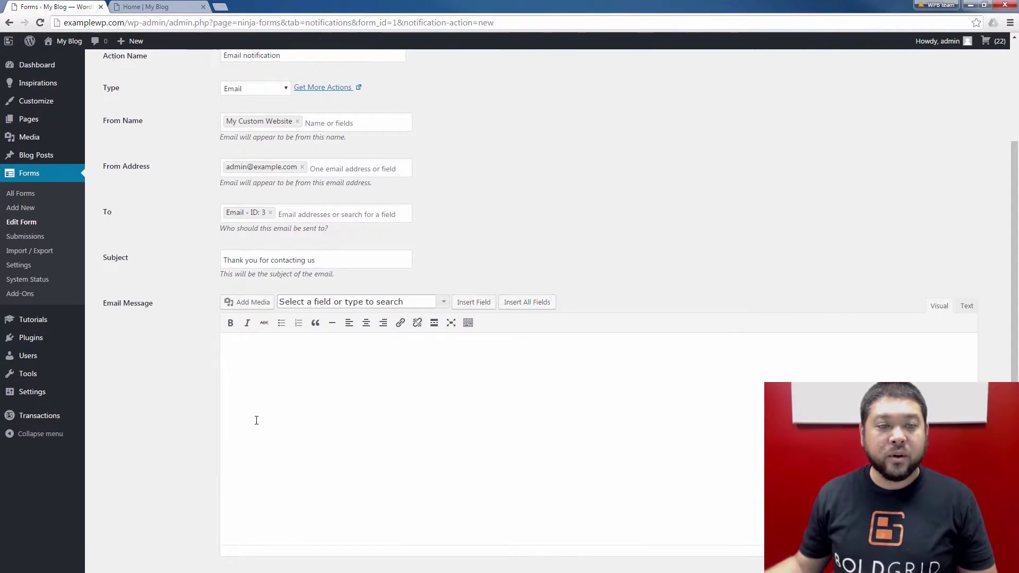
{"action": "left_click", "coordinate": [268, 377]}
{"action": "type", "text": "This is a custom email action!"}
{"action": "scroll", "coordinate": [203, 379], "scroll_direction": "down", "scroll_amount": 3}
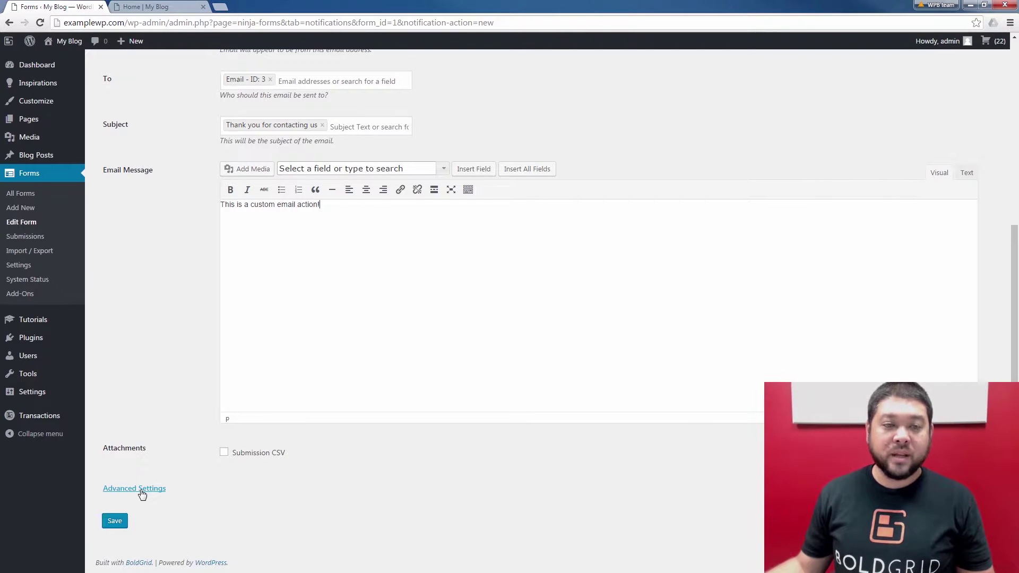
{"action": "left_click", "coordinate": [118, 521]}
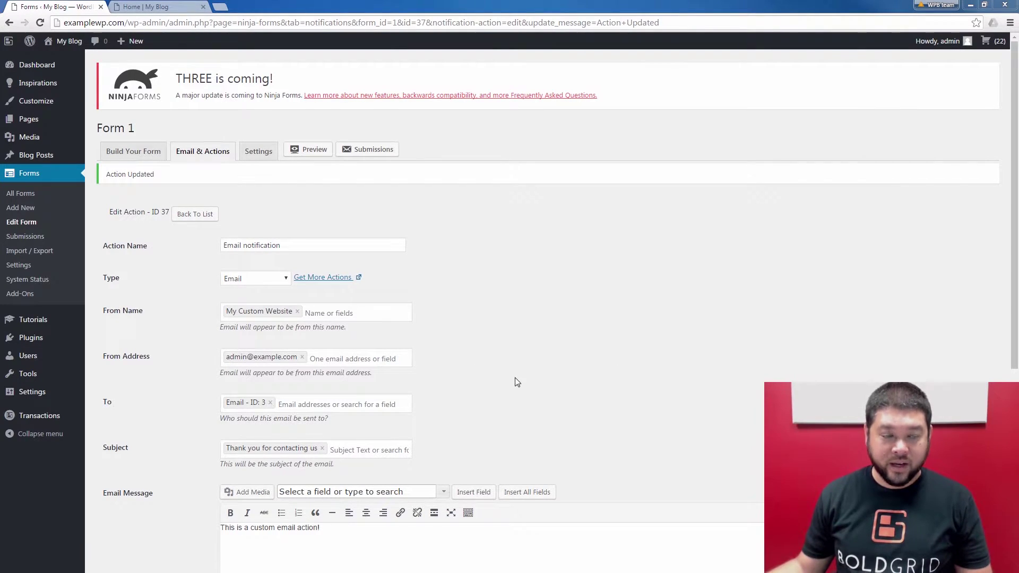
Step: Reopen Form 1's Email & Actions tab, add another action, and list its Email, Redirect, Success Message types
{"action": "left_click", "coordinate": [30, 176]}
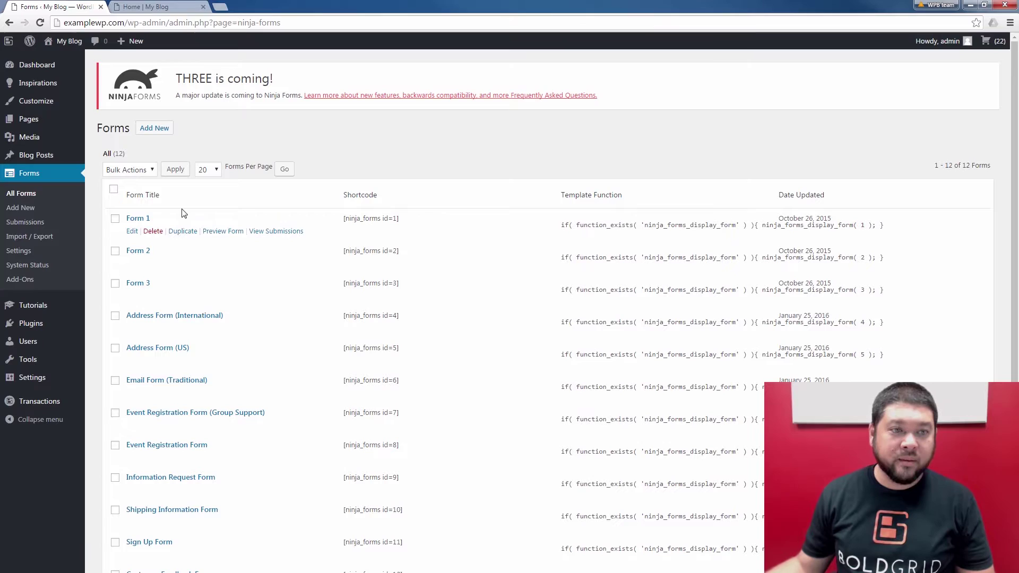
{"action": "left_click", "coordinate": [132, 232]}
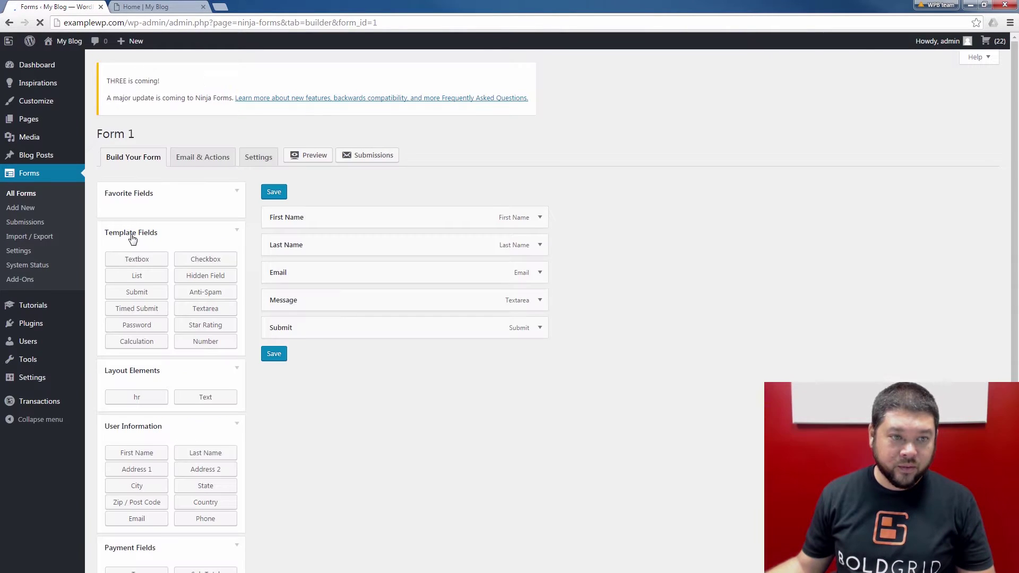
{"action": "left_click", "coordinate": [199, 154]}
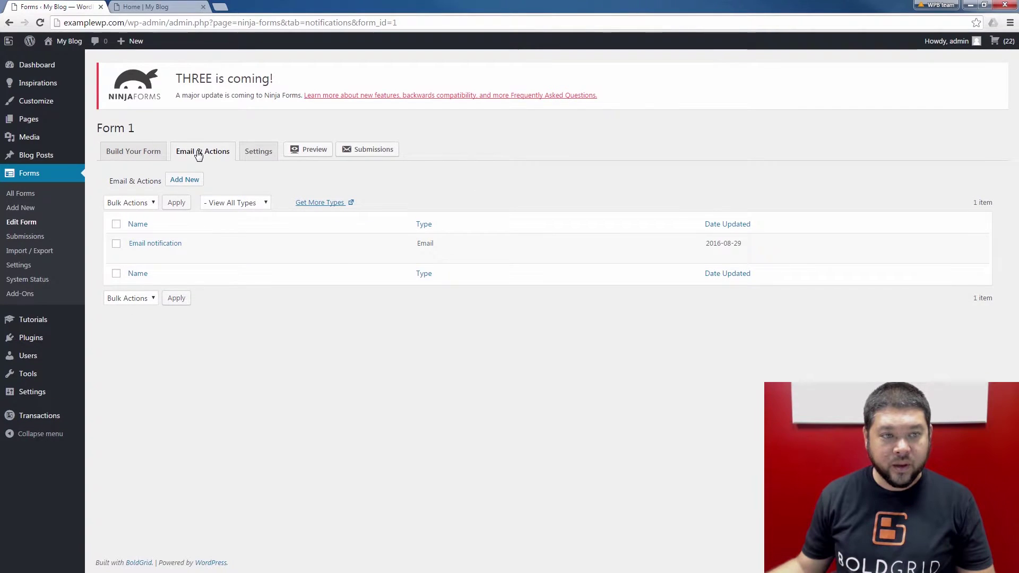
{"action": "mouse_move", "coordinate": [173, 246]}
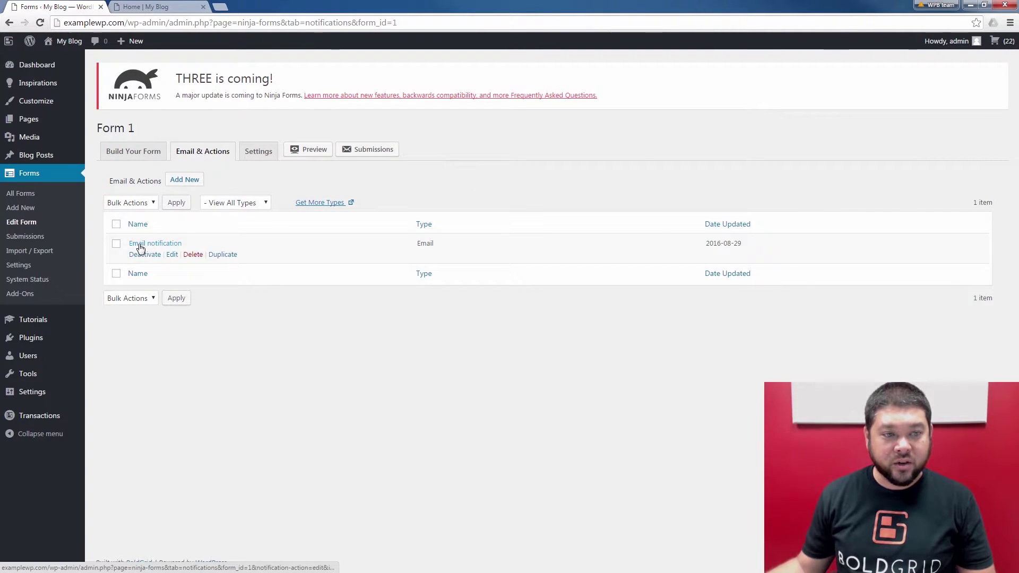
{"action": "left_click", "coordinate": [186, 181]}
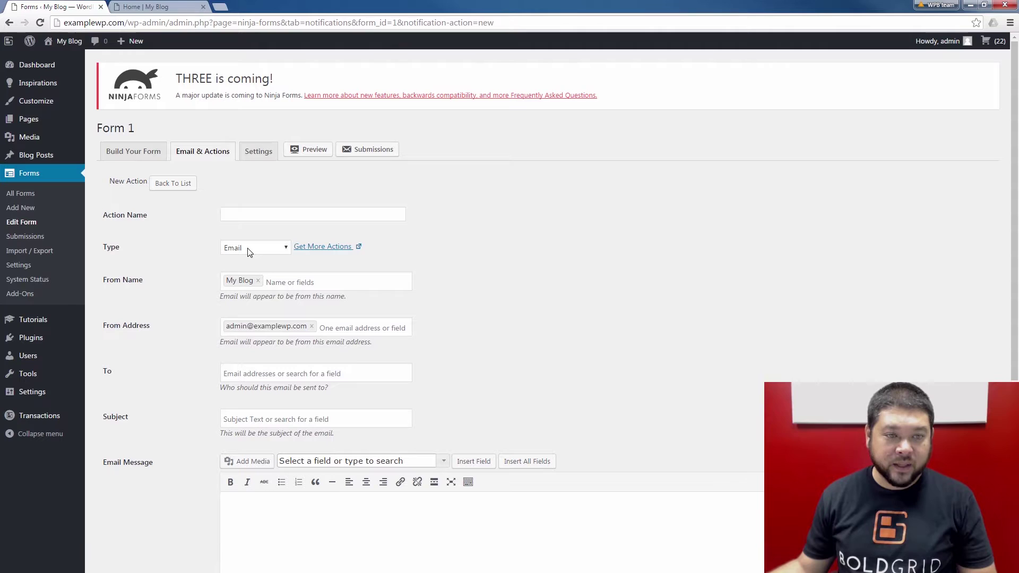
{"action": "left_click", "coordinate": [248, 248]}
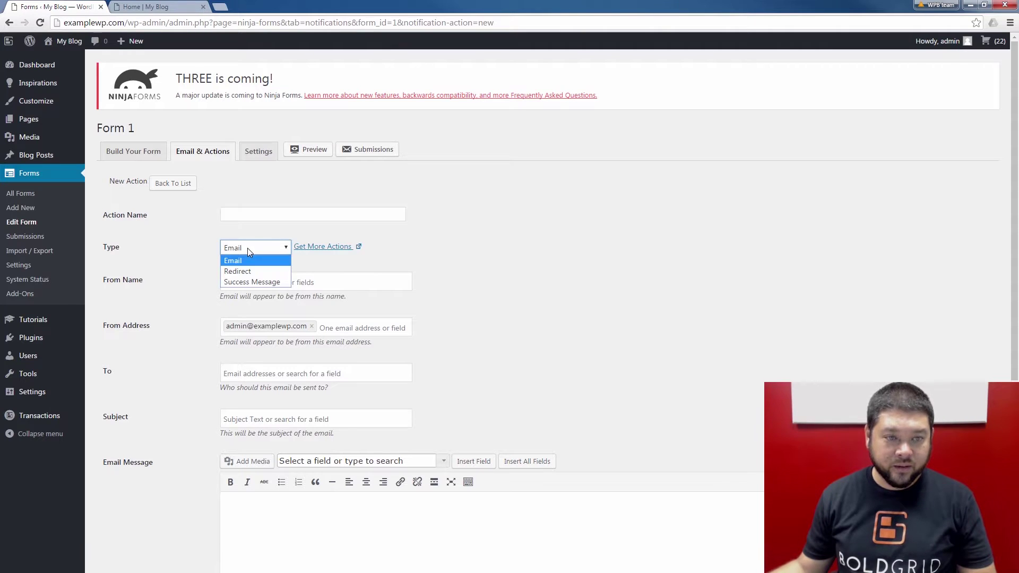
{"action": "left_click", "coordinate": [247, 272]}
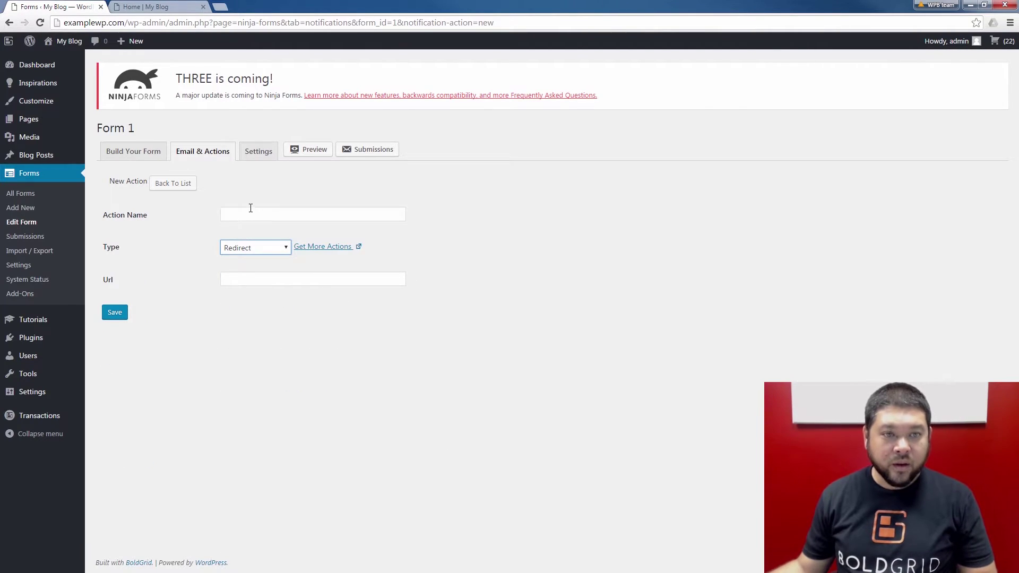
{"action": "left_click", "coordinate": [250, 213]}
{"action": "type", "text": "Redirect action"}
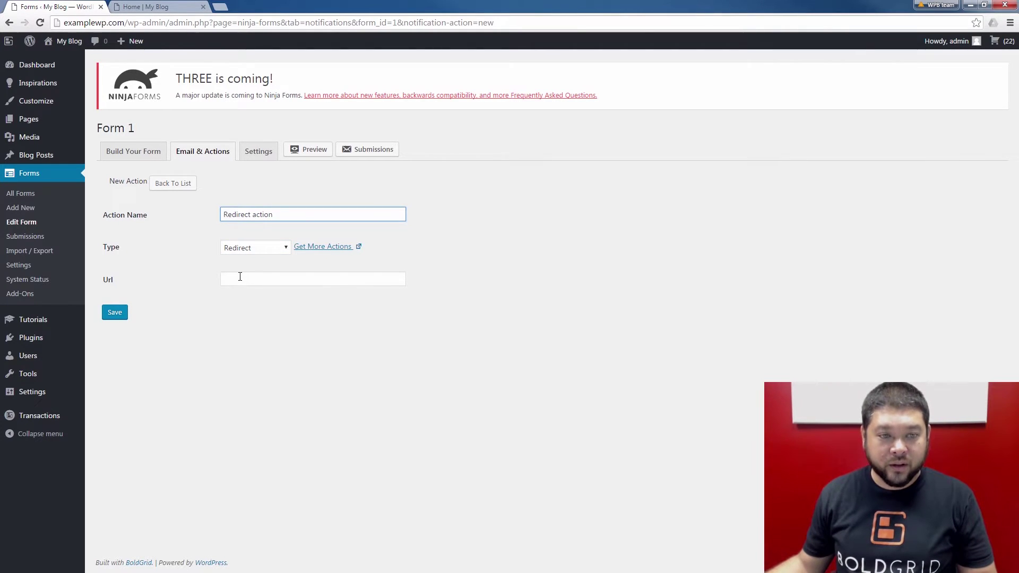
{"action": "left_click", "coordinate": [240, 276]}
{"action": "type", "text": "http://example2.com"}
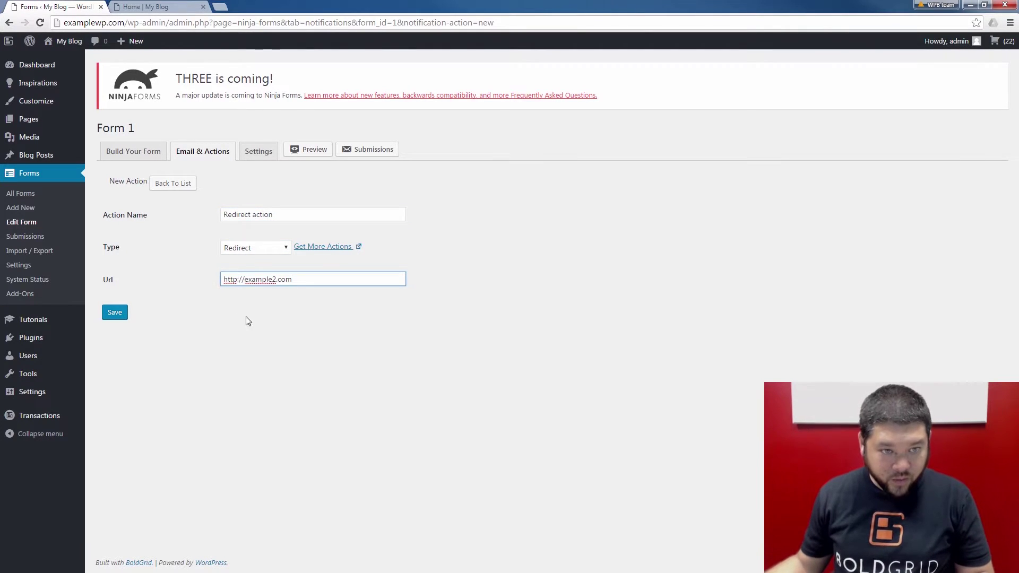
{"action": "left_click", "coordinate": [113, 317]}
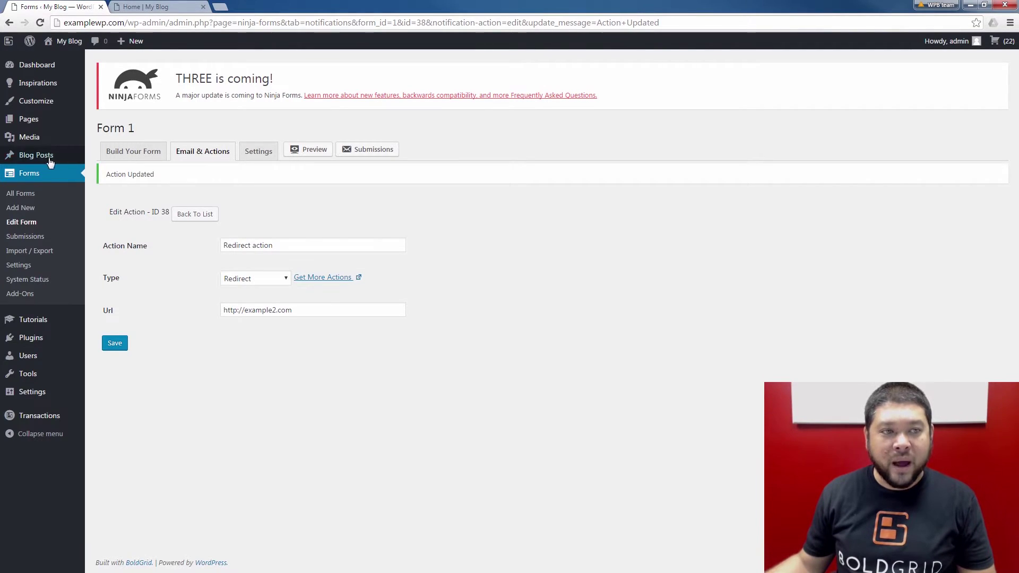
Step: Return to Form 1's Email & Actions list and begin a third new action
{"action": "left_click", "coordinate": [36, 177]}
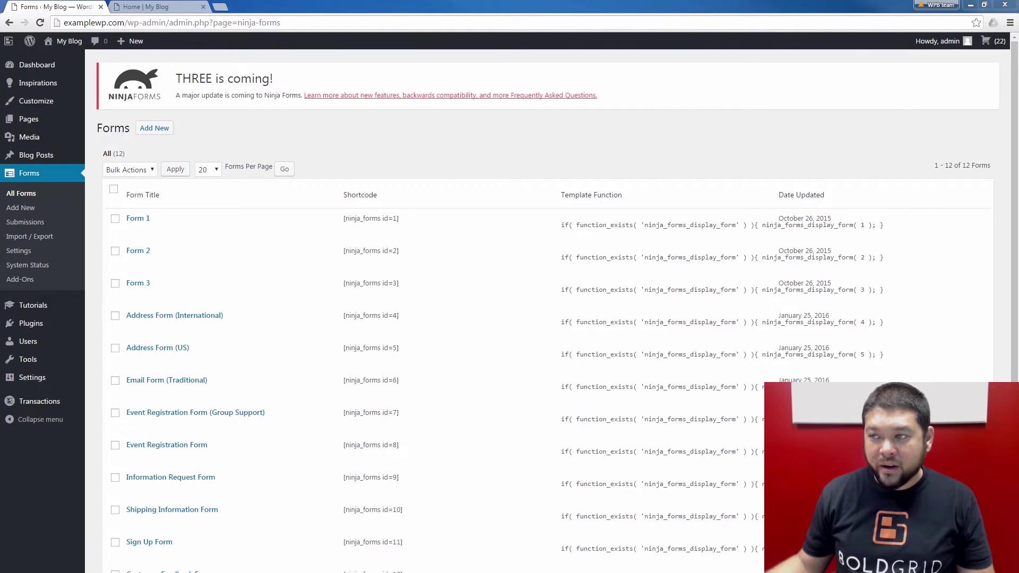
{"action": "mouse_move", "coordinate": [202, 230]}
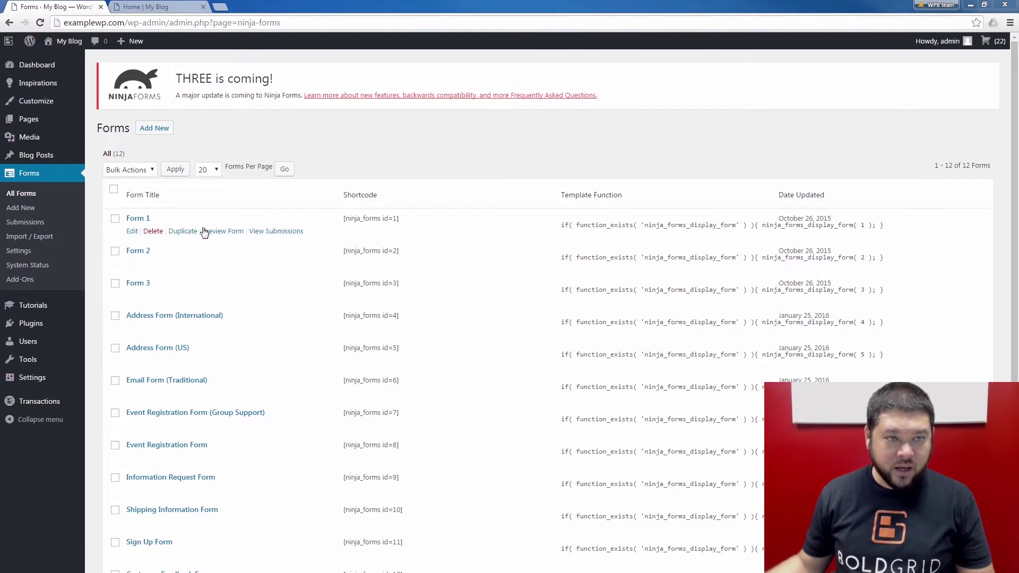
{"action": "left_click", "coordinate": [132, 234]}
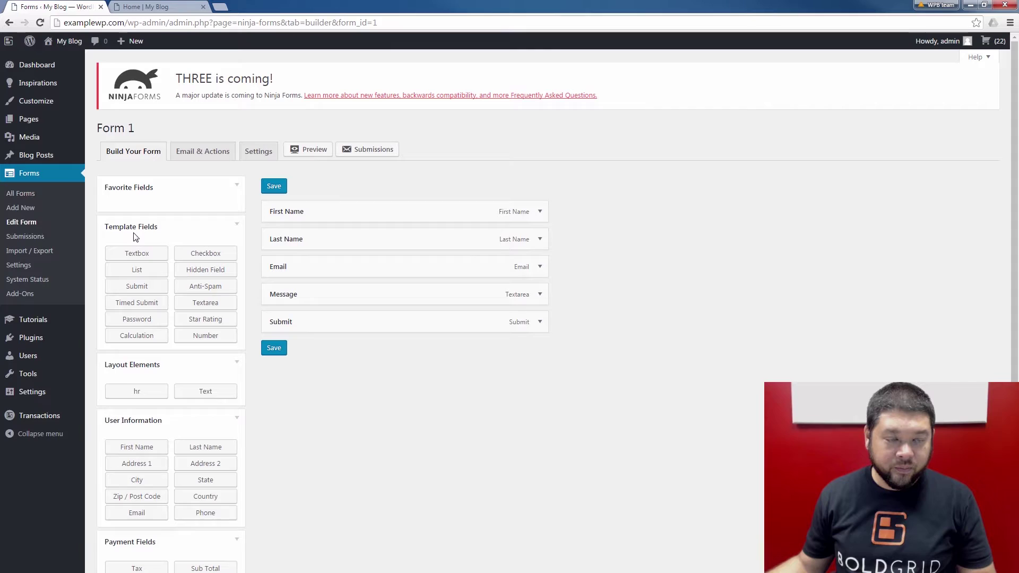
{"action": "left_click", "coordinate": [201, 155]}
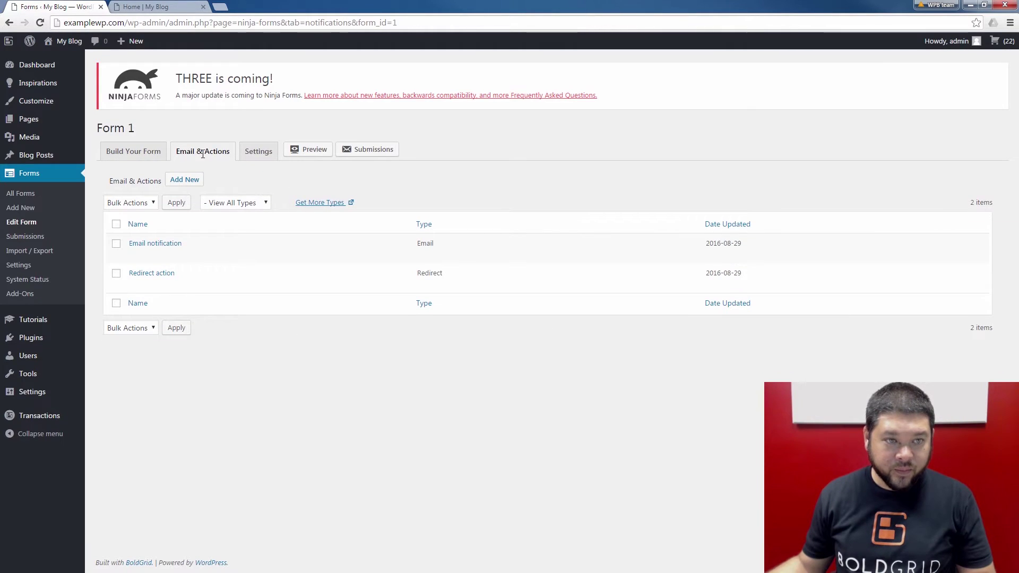
{"action": "mouse_move", "coordinate": [180, 243]}
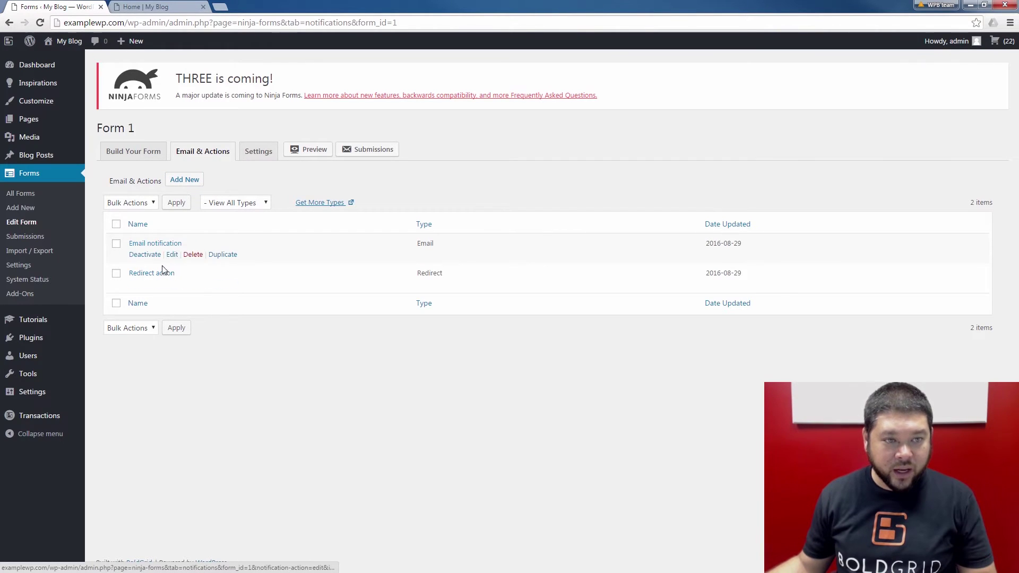
{"action": "left_click", "coordinate": [187, 180]}
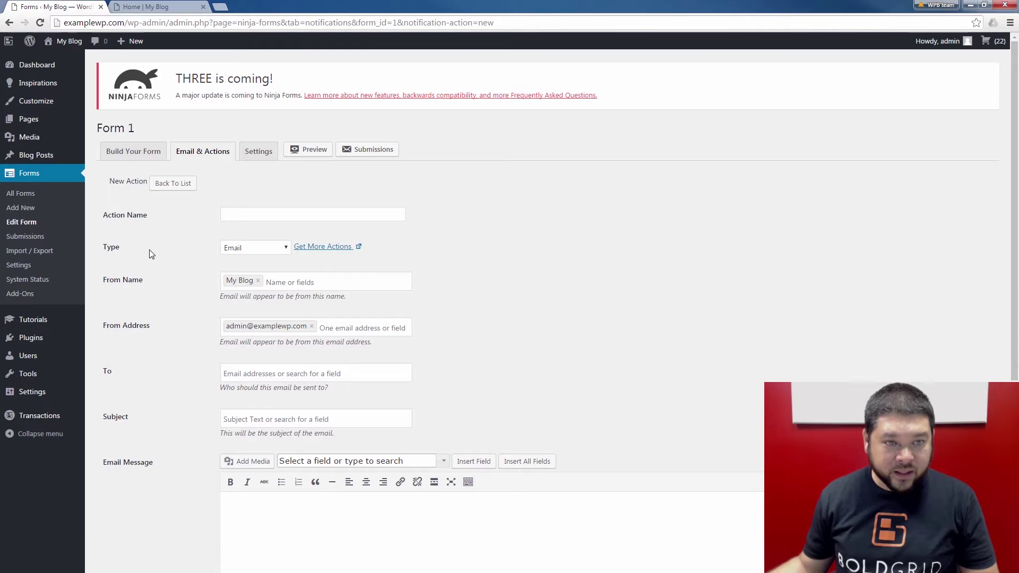
Step: Set type Success Message, name it 'Success Message', enter 'This is just a test success message!' in Text mode, save
{"action": "left_click", "coordinate": [268, 249]}
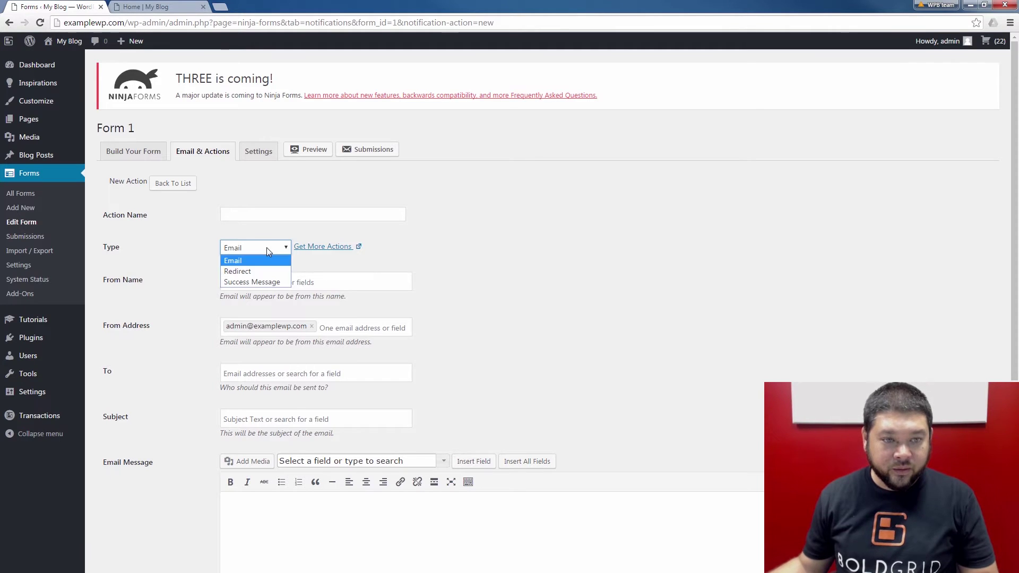
{"action": "left_click", "coordinate": [262, 282]}
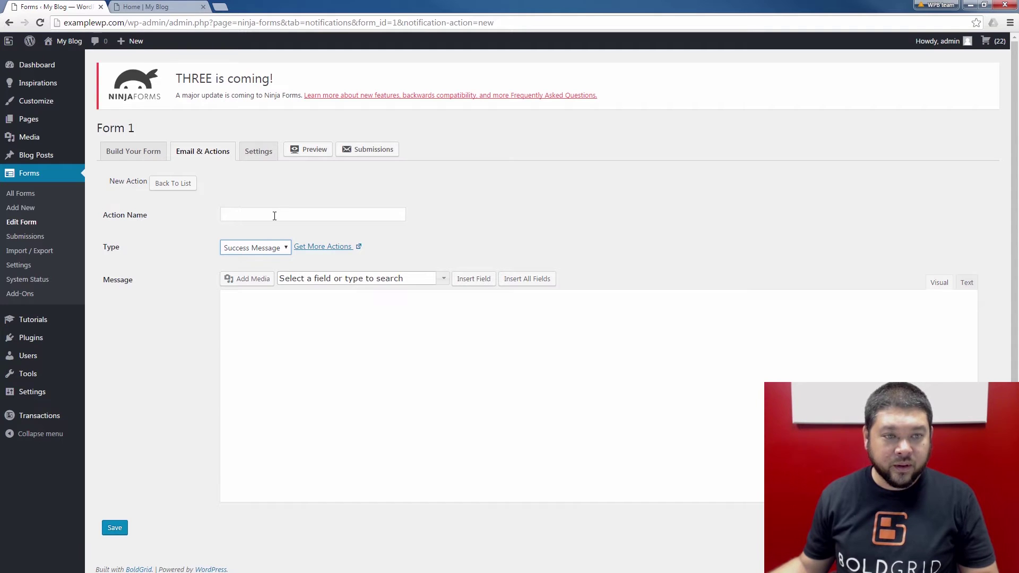
{"action": "left_click", "coordinate": [274, 216]}
{"action": "type", "text": "Success Message"}
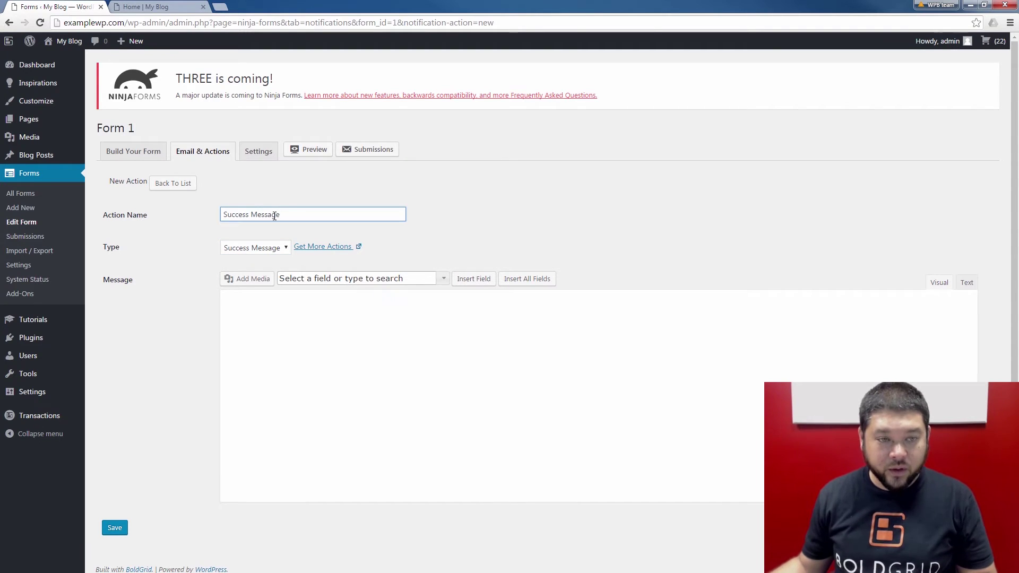
{"action": "left_click", "coordinate": [306, 351]}
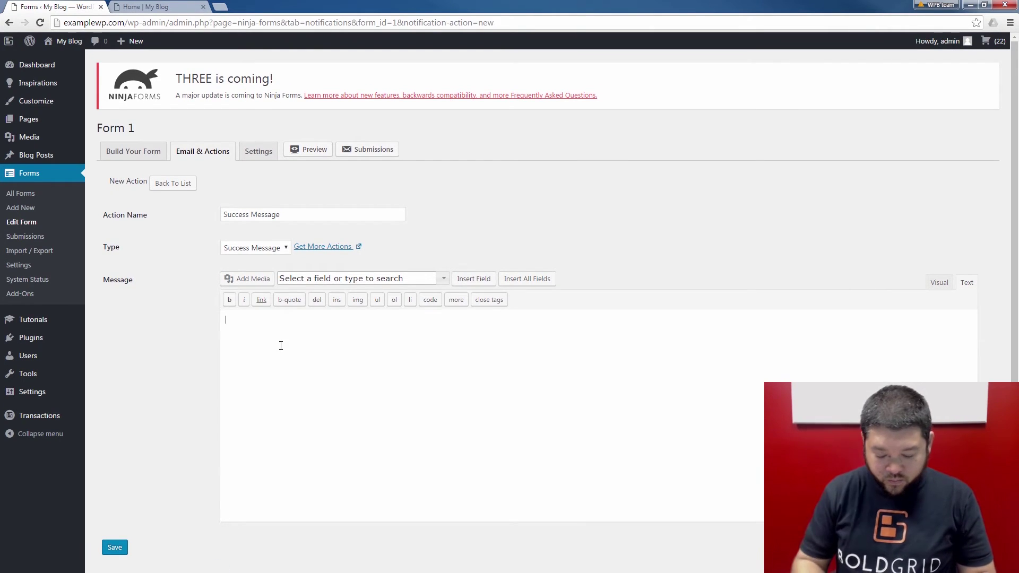
{"action": "type", "text": "This is just a test success message!"}
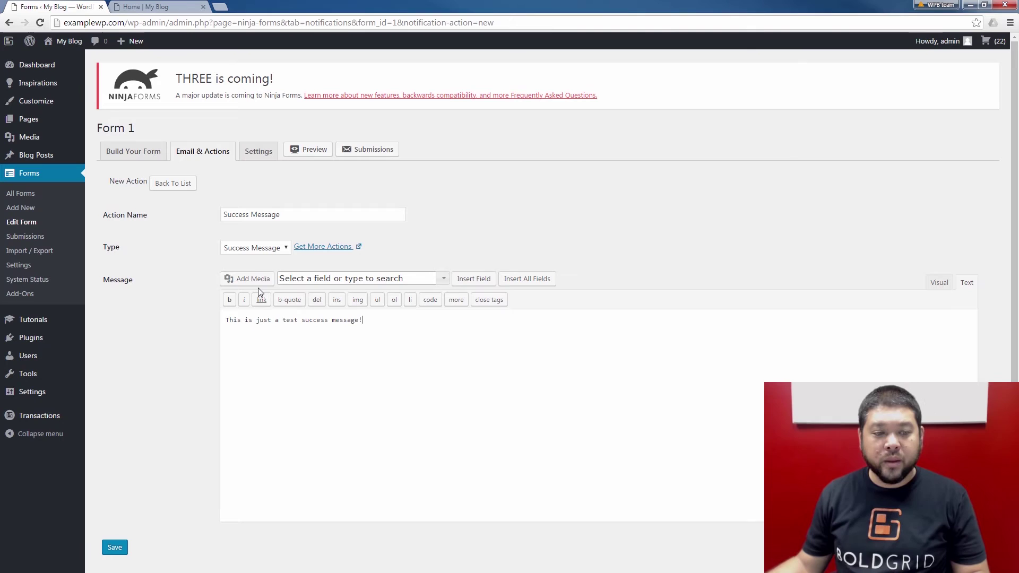
{"action": "left_click", "coordinate": [114, 549]}
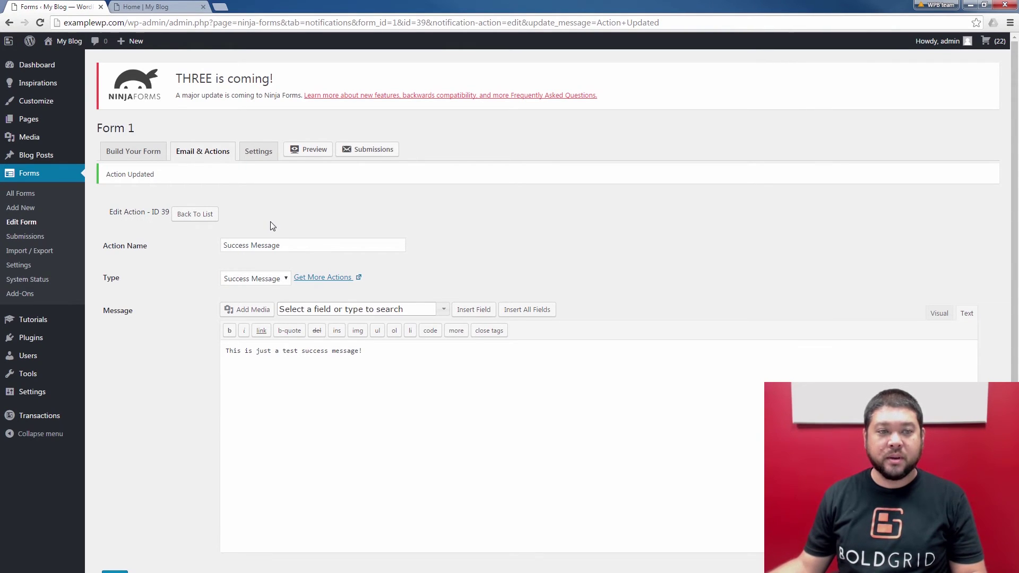
Step: Reopen Form 1 and view its Email notification, Redirect action and Success Message actions
{"action": "left_click", "coordinate": [43, 178]}
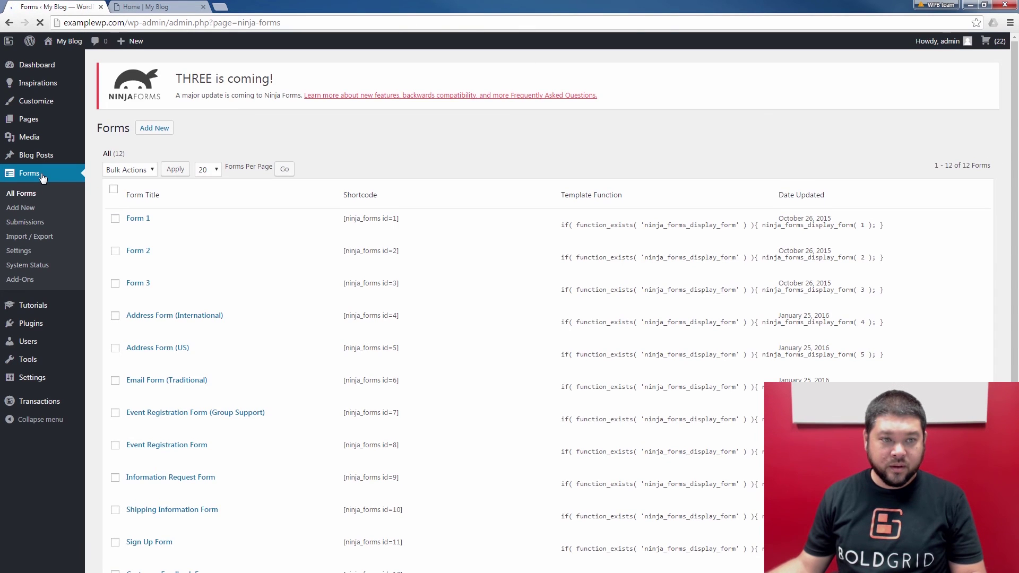
{"action": "mouse_move", "coordinate": [143, 218]}
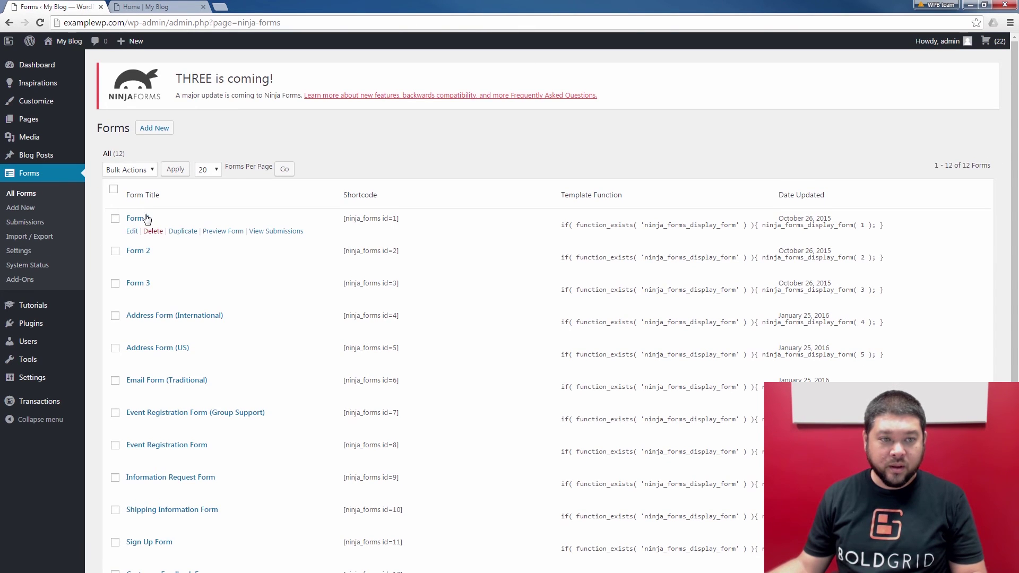
{"action": "left_click", "coordinate": [131, 232]}
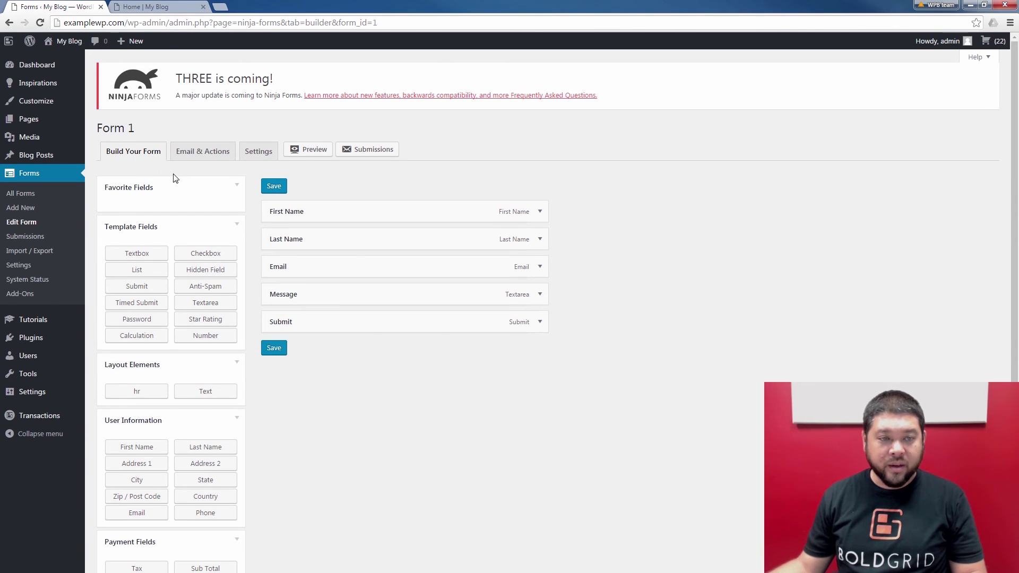
{"action": "left_click", "coordinate": [204, 152]}
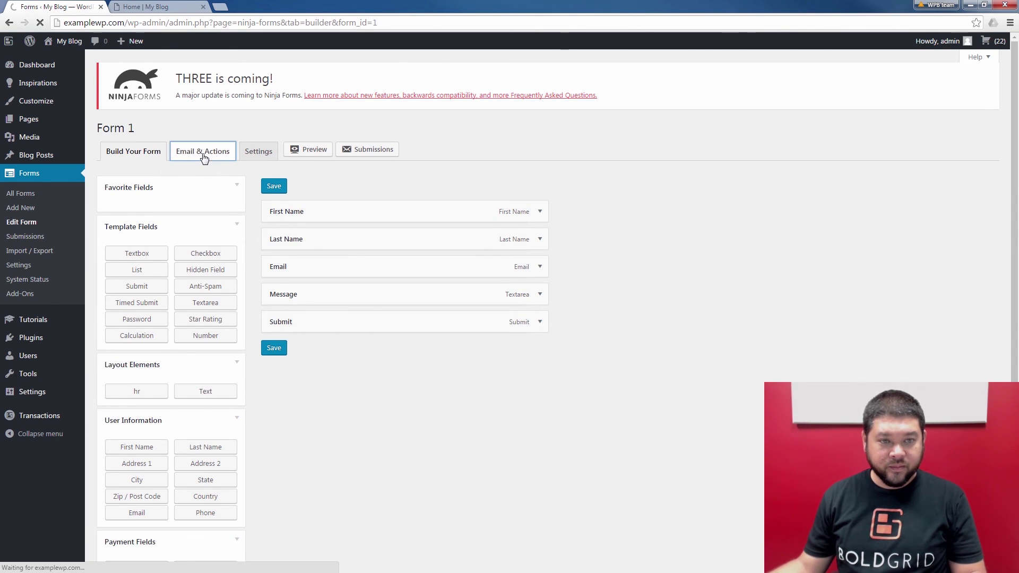
{"action": "mouse_move", "coordinate": [177, 306]}
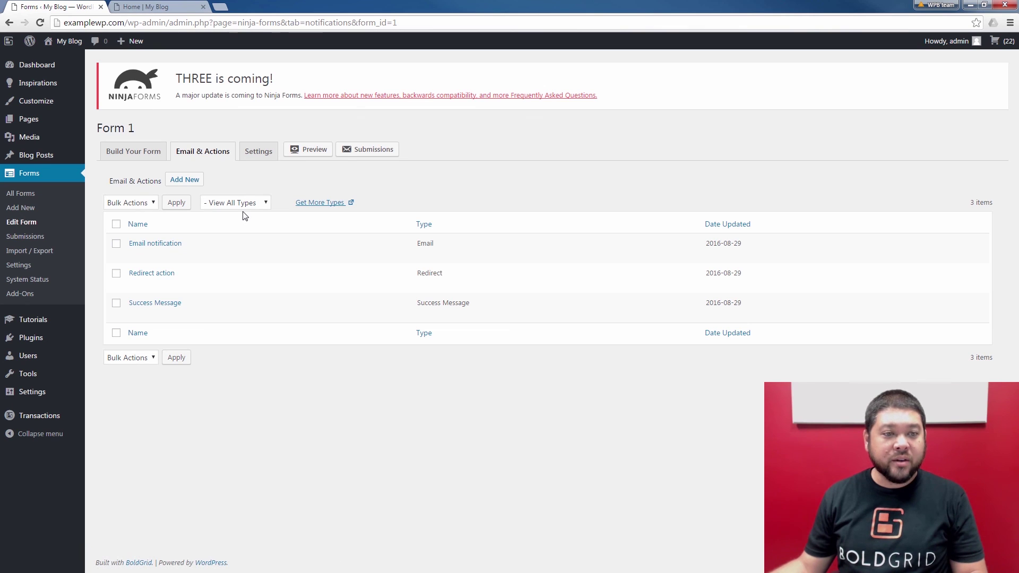
{"action": "mouse_move", "coordinate": [169, 274]}
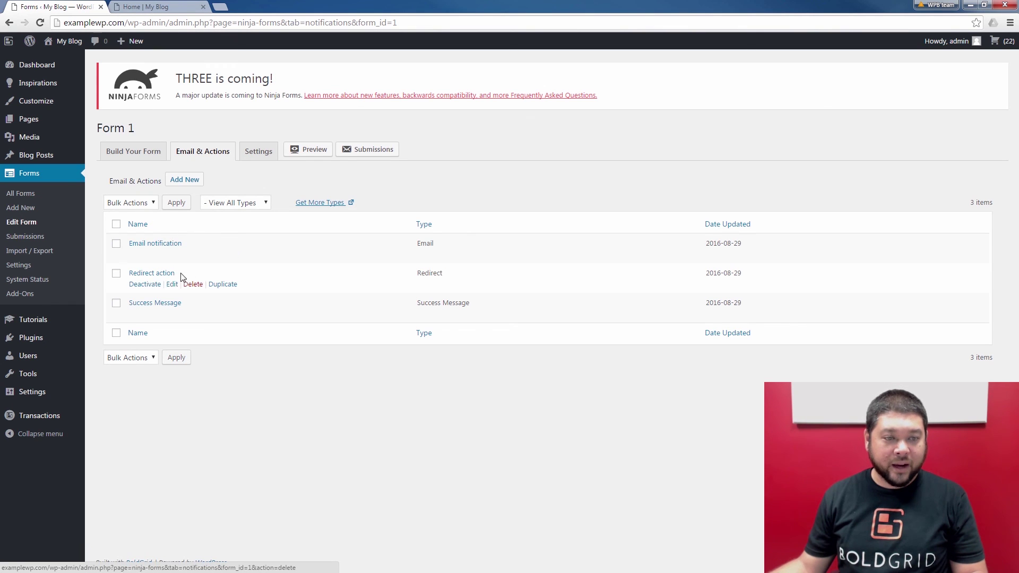